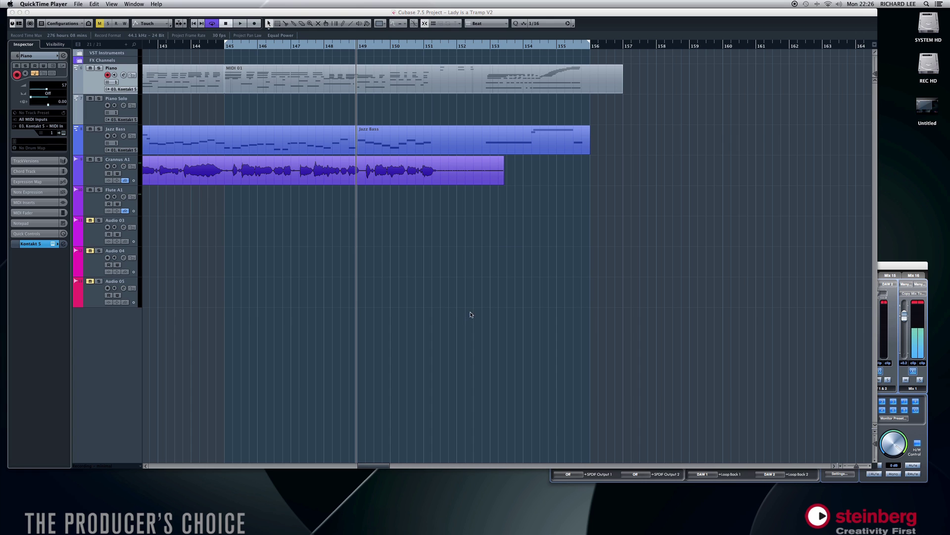
# Bring the Lady is a Tramp project forward at bar 145 and select the Crannus A1 event.
pyautogui.click(223, 47)
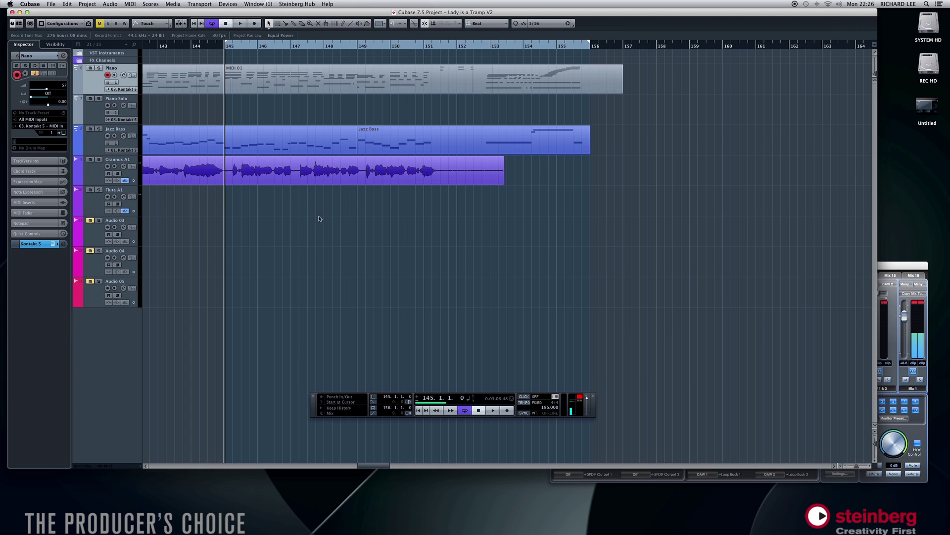
pyautogui.click(274, 176)
# Open the Crannus A1 vocal in the Sample Editor, raise the window, and enable Pitch & Warp.
pyautogui.click(358, 197)
pyautogui.doubleClick(341, 177)
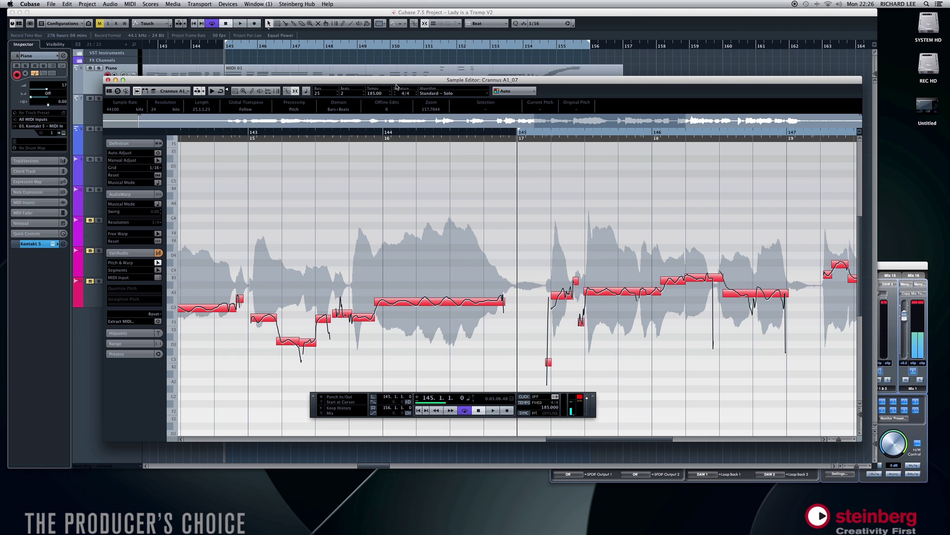
pyautogui.moveTo(396, 80); pyautogui.dragTo(362, 33)
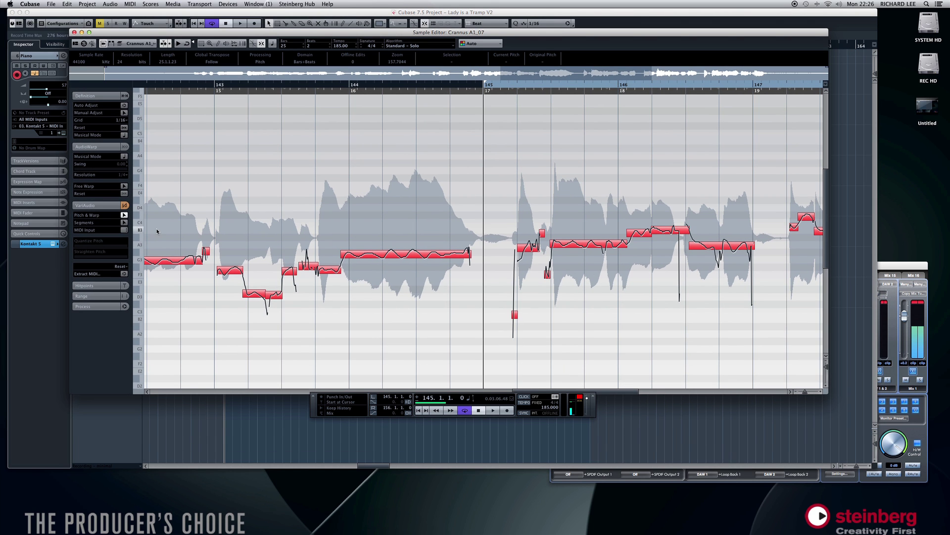
pyautogui.click(124, 216)
# Select the vocal's pitch segments from bar 145 onward.
pyautogui.scroll(-3, 413, 215)
pyautogui.scroll(2, 413, 216)
pyautogui.moveTo(180, 166); pyautogui.dragTo(775, 335)
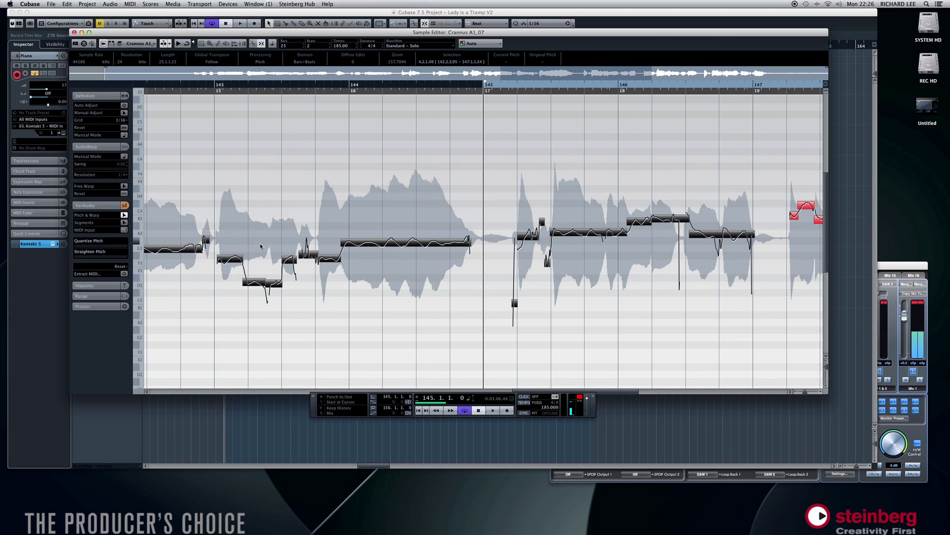
pyautogui.hscroll(-10, 191, 251)
pyautogui.scroll(2, 191, 251)
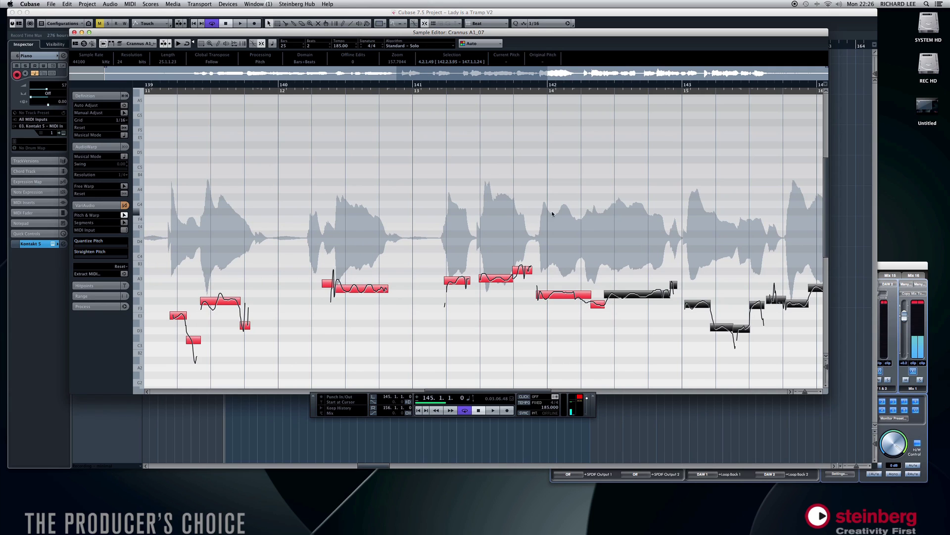
pyautogui.scroll(-3, 589, 206)
pyautogui.hscroll(5, 461, 230)
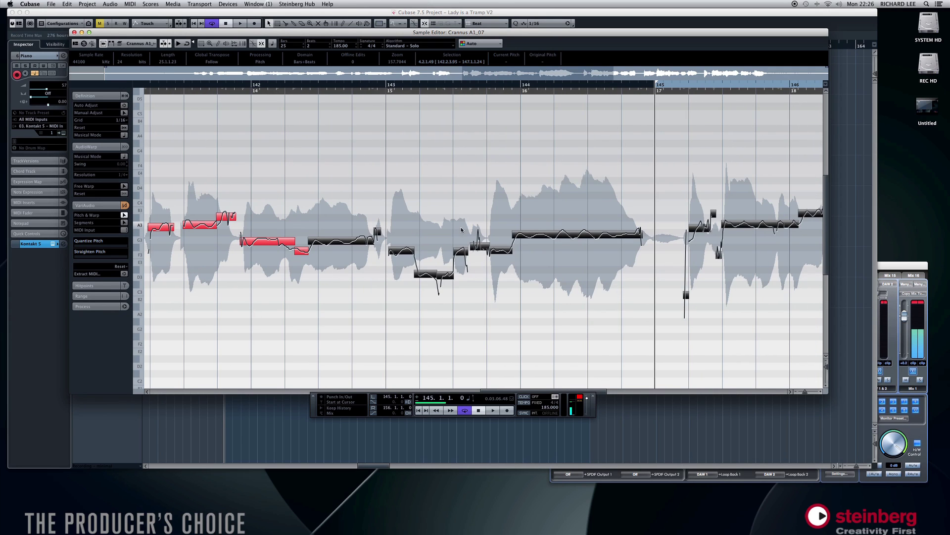
pyautogui.press('super+a')
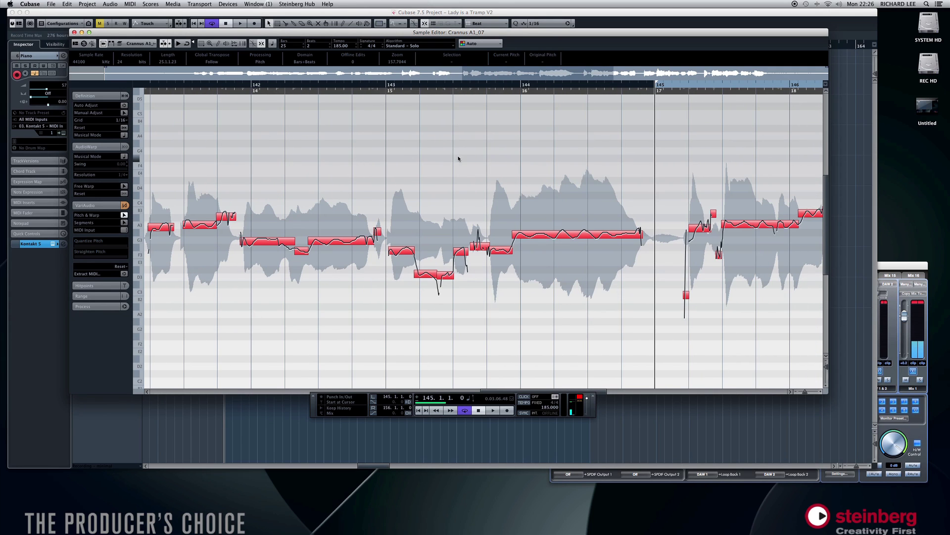
pyautogui.hscroll(8, 459, 159)
pyautogui.hscroll(-2, 459, 159)
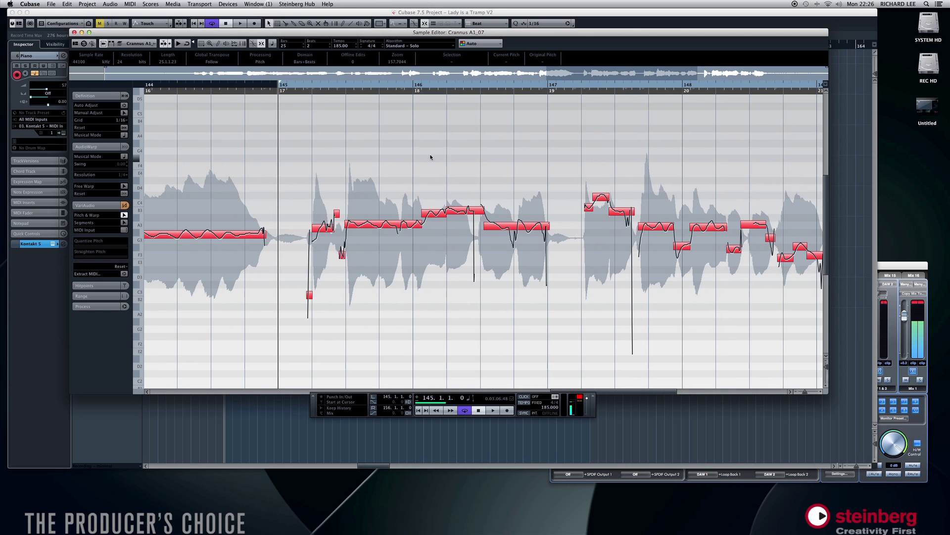
pyautogui.moveTo(290, 130); pyautogui.dragTo(752, 340)
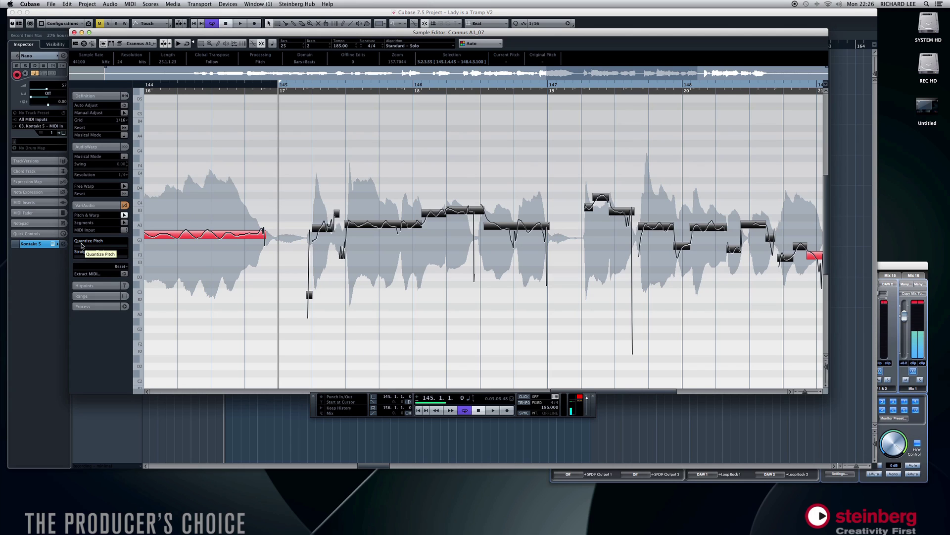
# Quantize pitch on the segments from bar 145, then on those through bar 153.
pyautogui.moveTo(78, 249); pyautogui.dragTo(137, 254)
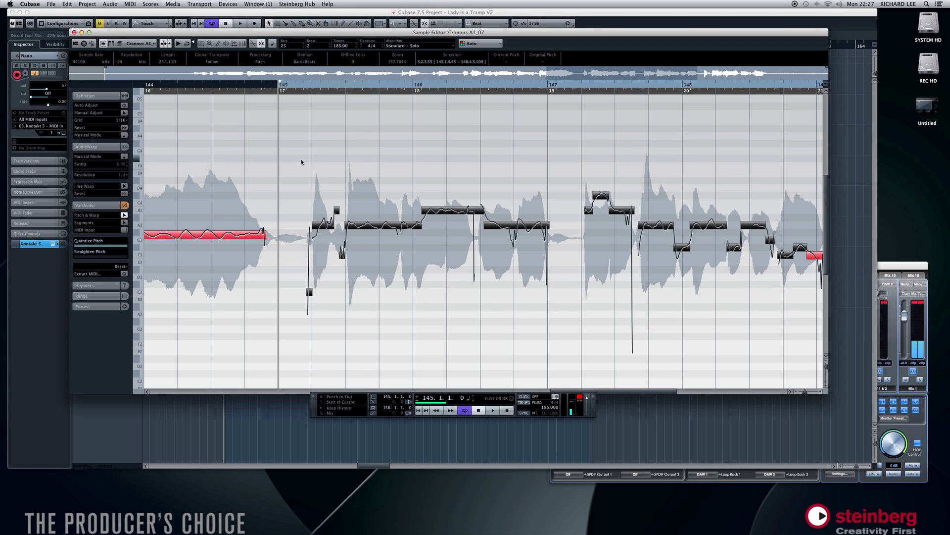
pyautogui.moveTo(294, 145); pyautogui.dragTo(715, 383)
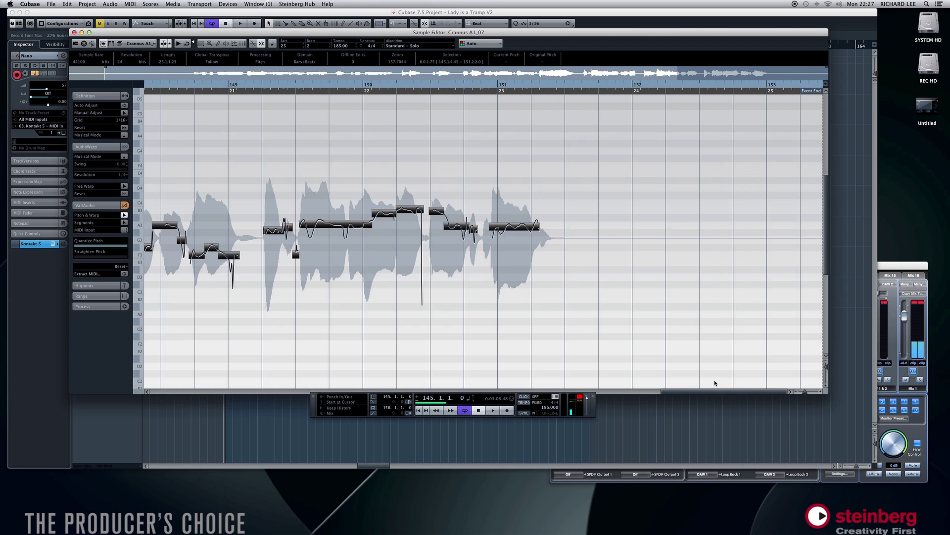
pyautogui.moveTo(117, 246)
pyautogui.mouseDown()
pyautogui.moveTo(104, 246)
pyautogui.moveTo(131, 246)
pyautogui.mouseUp()
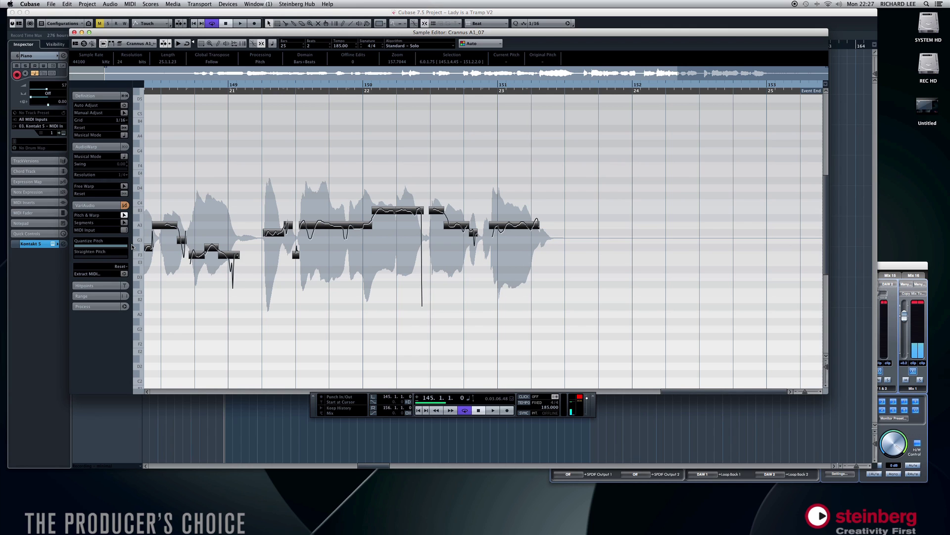
# Return to bar 145 and raise Straighten Pitch to flatten the selected segments' curves.
pyautogui.hscroll(-5, 401, 234)
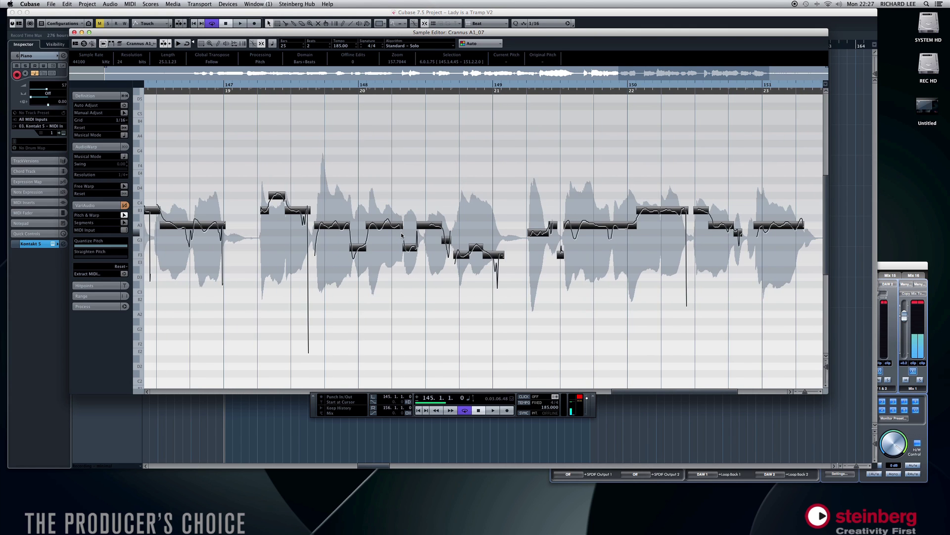
pyautogui.hscroll(-3, 402, 235)
pyautogui.hscroll(-5, 401, 235)
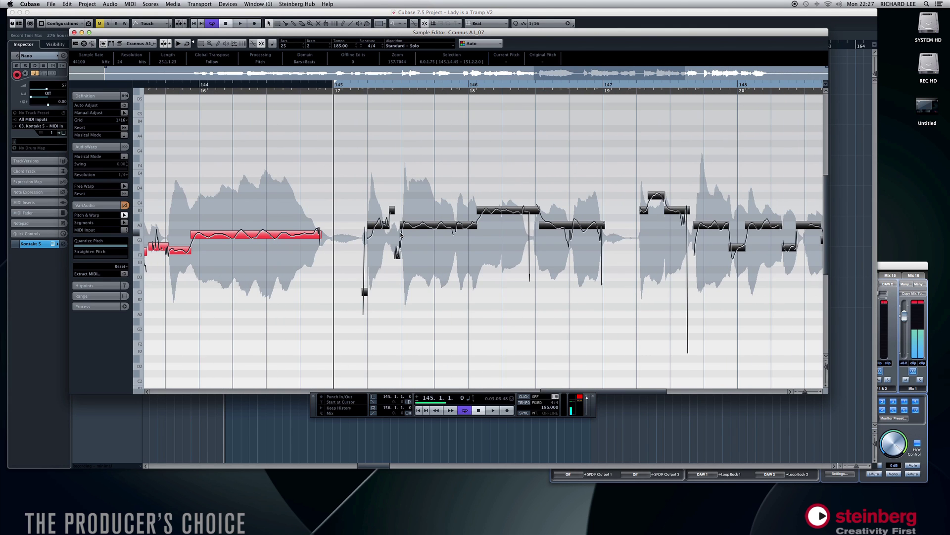
pyautogui.hscroll(3, 400, 235)
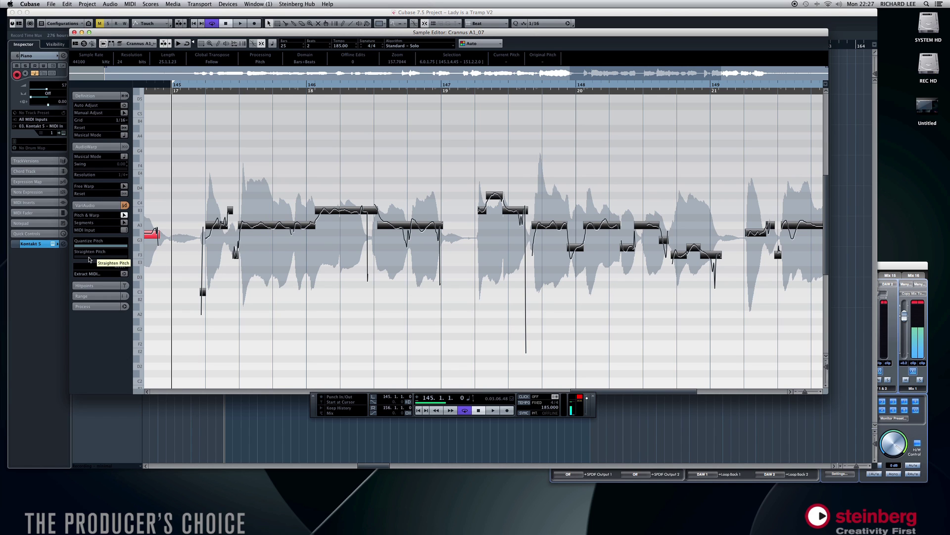
pyautogui.moveTo(88, 258); pyautogui.dragTo(148, 262)
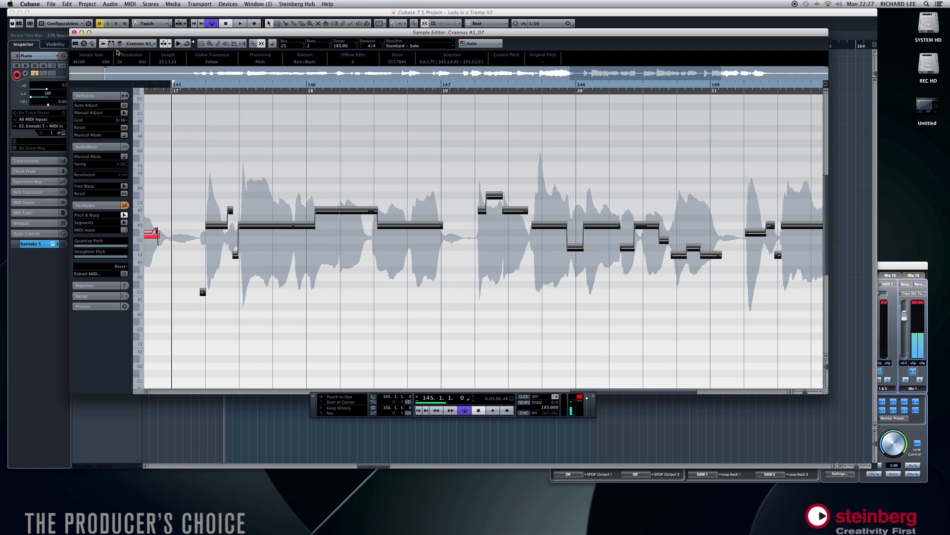
# Select all pitch segments and play back the corrected vocal from bar 145.
pyautogui.click(84, 44)
pyautogui.press('super+a')
pyautogui.press('space')
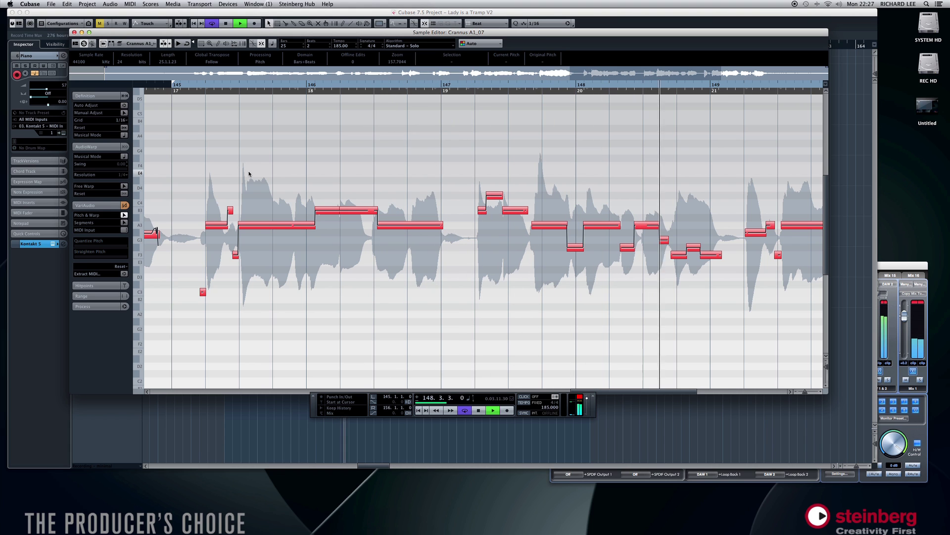
pyautogui.press('space')
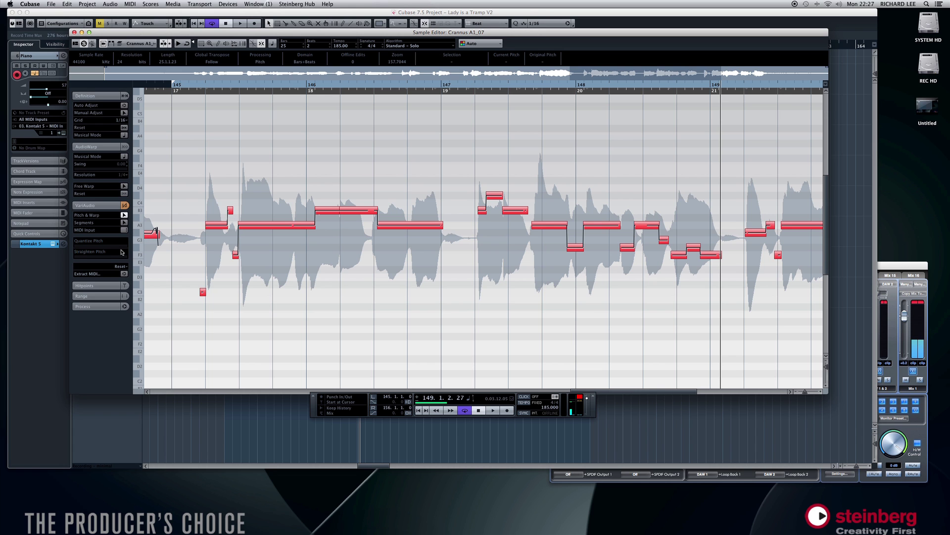
# Set Straighten Pitch fully left on the opening segments, then select all segments.
pyautogui.moveTo(193, 173); pyautogui.dragTo(841, 371)
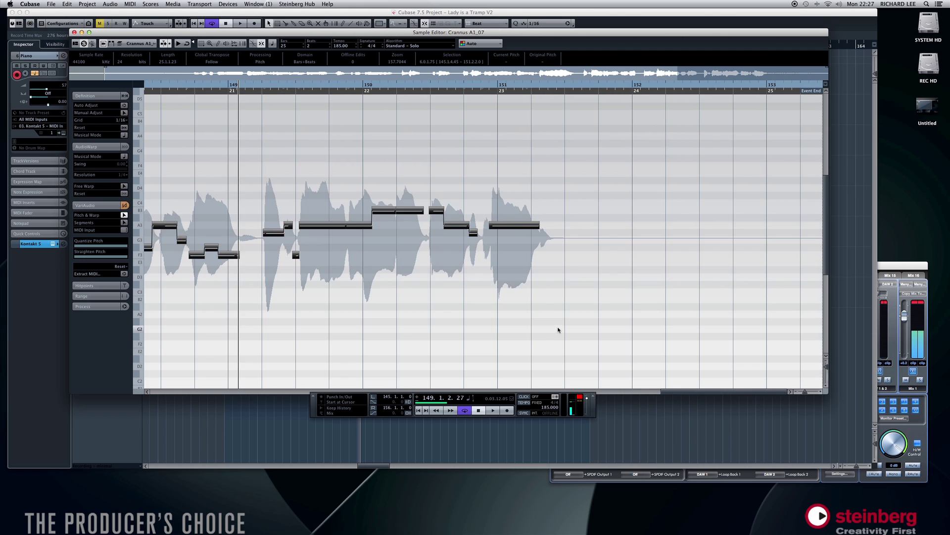
pyautogui.hscroll(-5, 569, 328)
pyautogui.hscroll(-6, 569, 326)
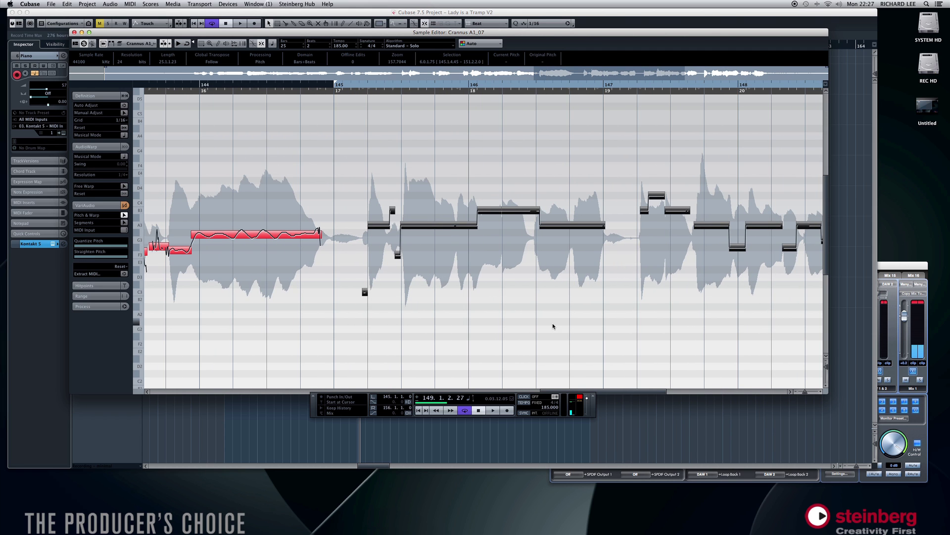
pyautogui.moveTo(123, 260); pyautogui.dragTo(74, 259)
pyautogui.hscroll(3, 449, 314)
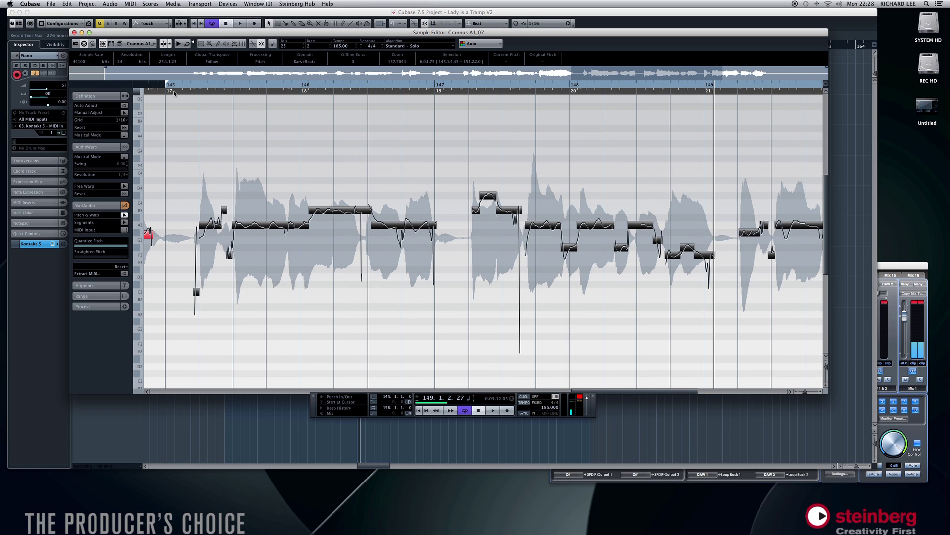
pyautogui.press('super+a')
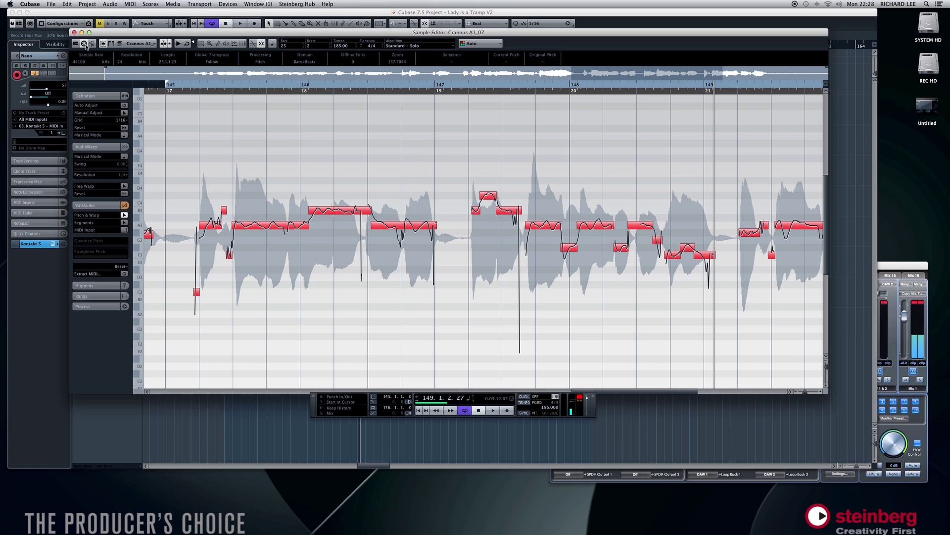
# Audition from bar 145, then raise the bar-148 segment from A3 to C#4.
pyautogui.click(164, 87)
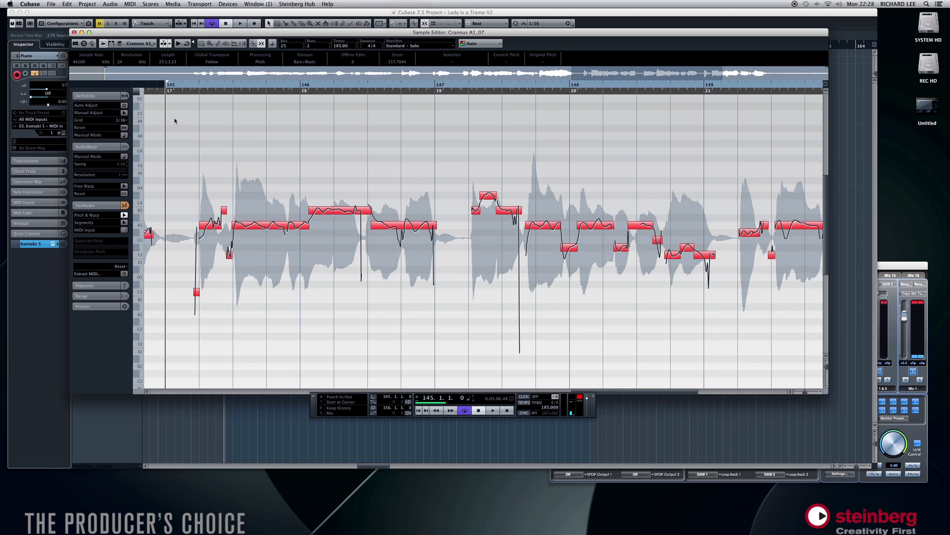
pyautogui.press('space')
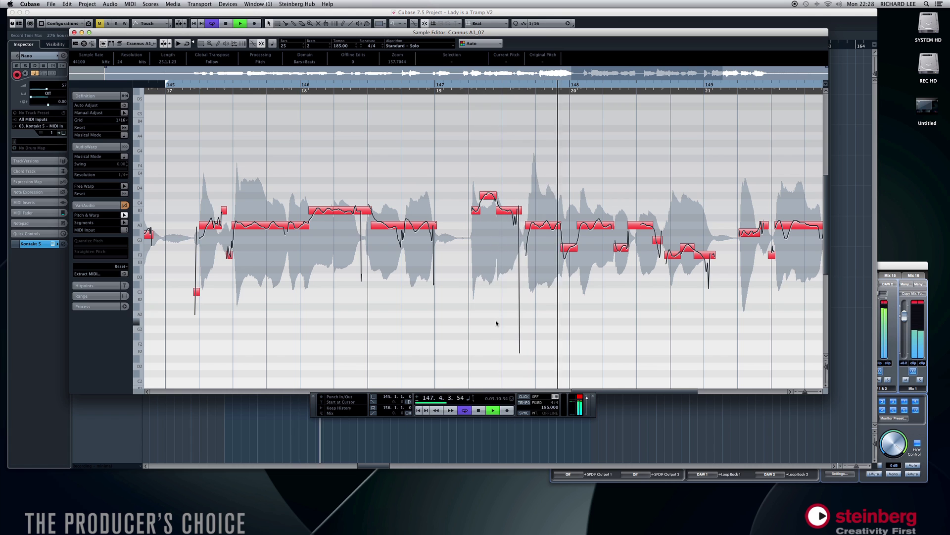
pyautogui.press('space')
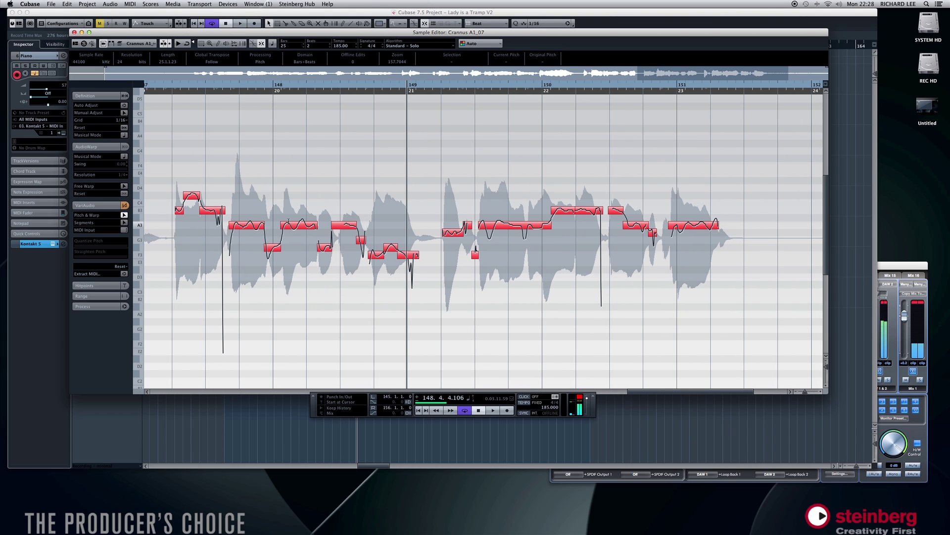
pyautogui.click(306, 226)
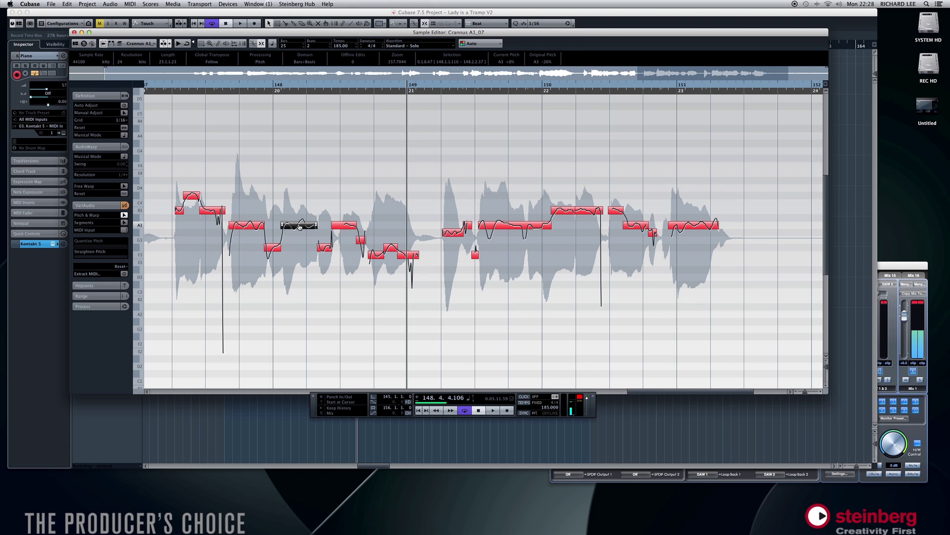
pyautogui.moveTo(300, 228); pyautogui.dragTo(300, 198)
pyautogui.hscroll(-10, 323, 227)
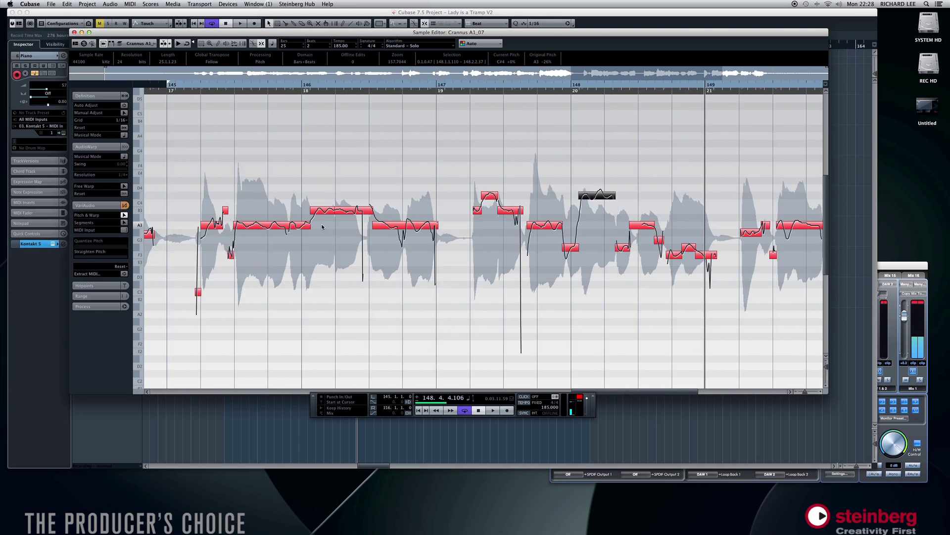
pyautogui.click(402, 106)
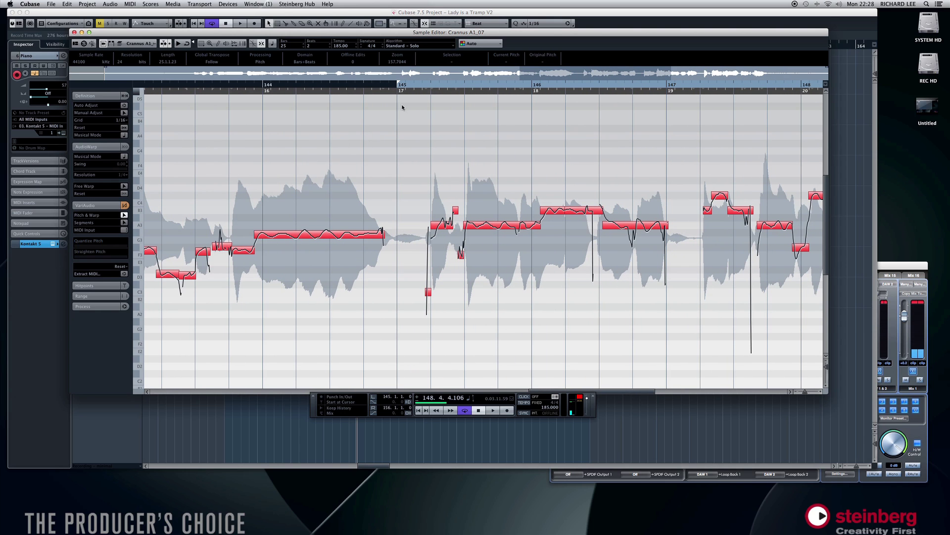
# Replay the phrase from just before bar 145 to hear the raised note.
pyautogui.click(387, 86)
pyautogui.press('super+space')
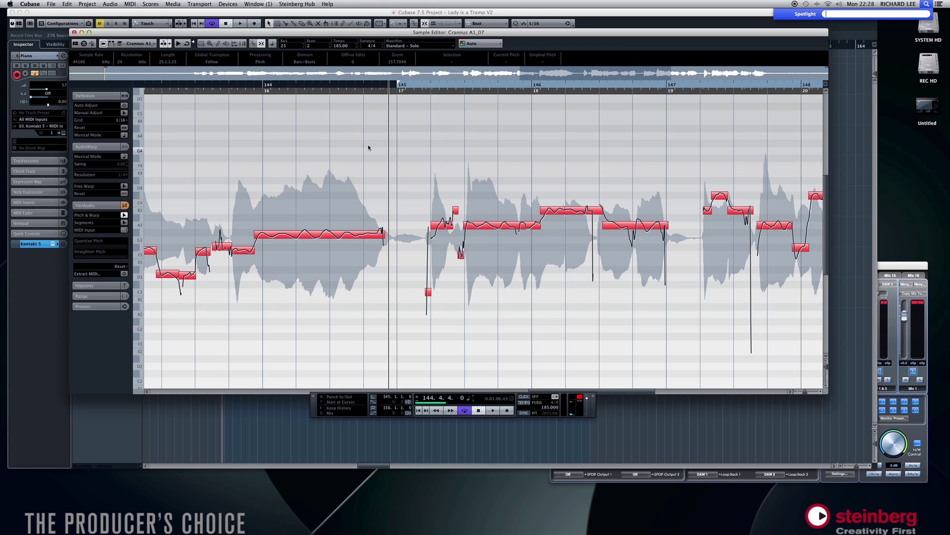
pyautogui.press('Escape')
pyautogui.press('space')
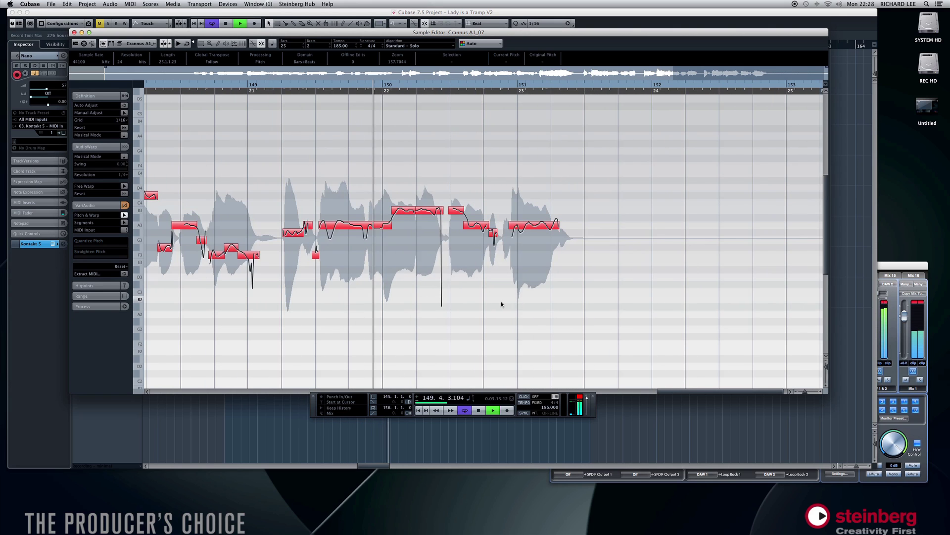
pyautogui.press('space')
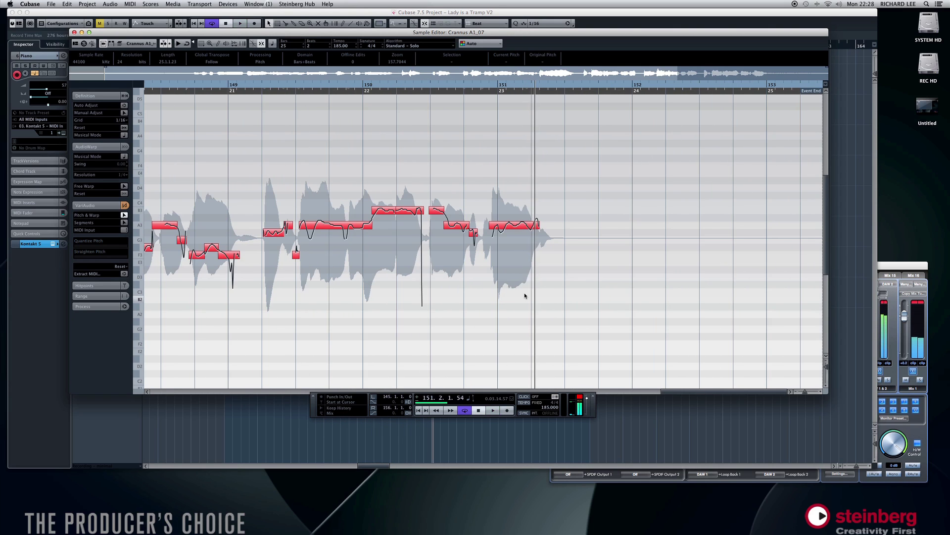
pyautogui.hscroll(-10, 574, 298)
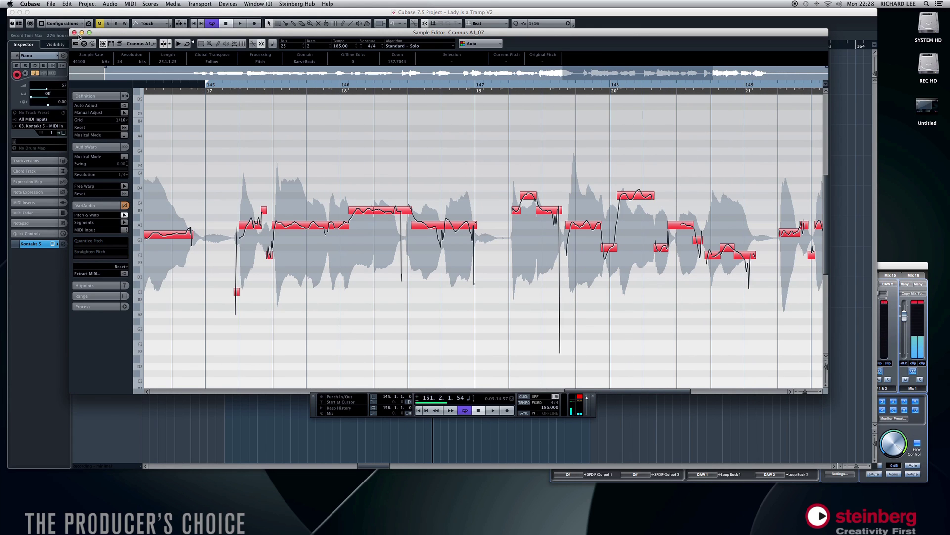
pyautogui.moveTo(117, 33); pyautogui.dragTo(109, 28)
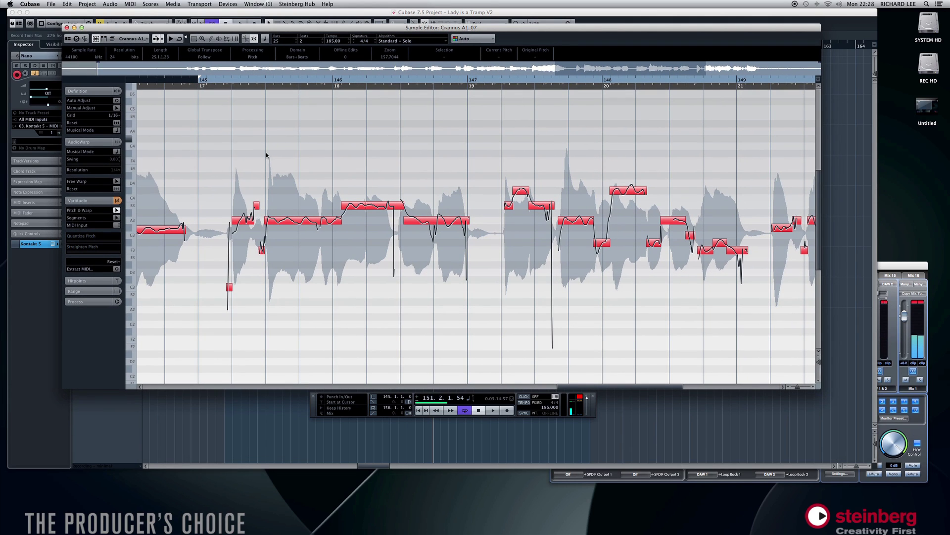
# Warp the segment between bars 146 and 147 so it ends later.
pyautogui.click(433, 223)
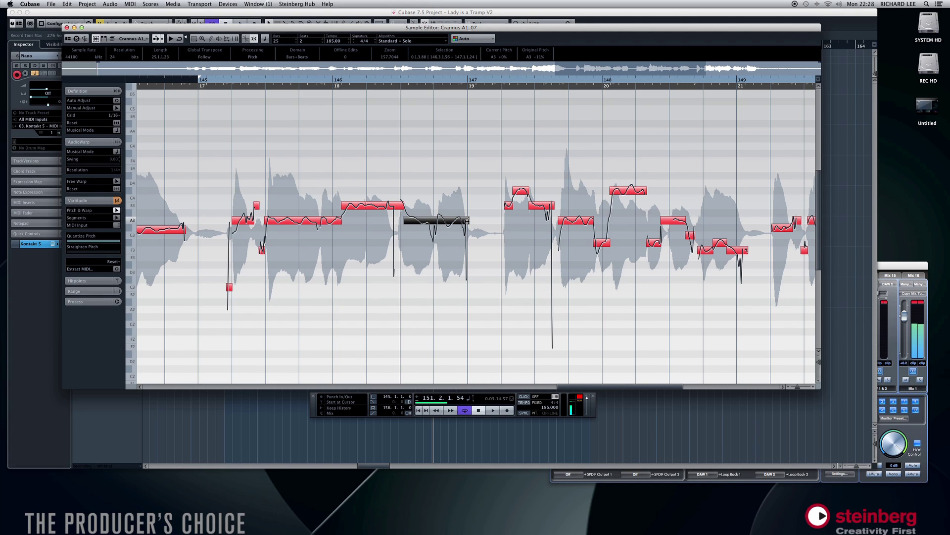
pyautogui.moveTo(467, 222); pyautogui.dragTo(486, 221)
pyautogui.moveTo(503, 221)
pyautogui.mouseDown()
pyautogui.moveTo(460, 221)
pyautogui.moveTo(502, 220)
pyautogui.mouseUp()
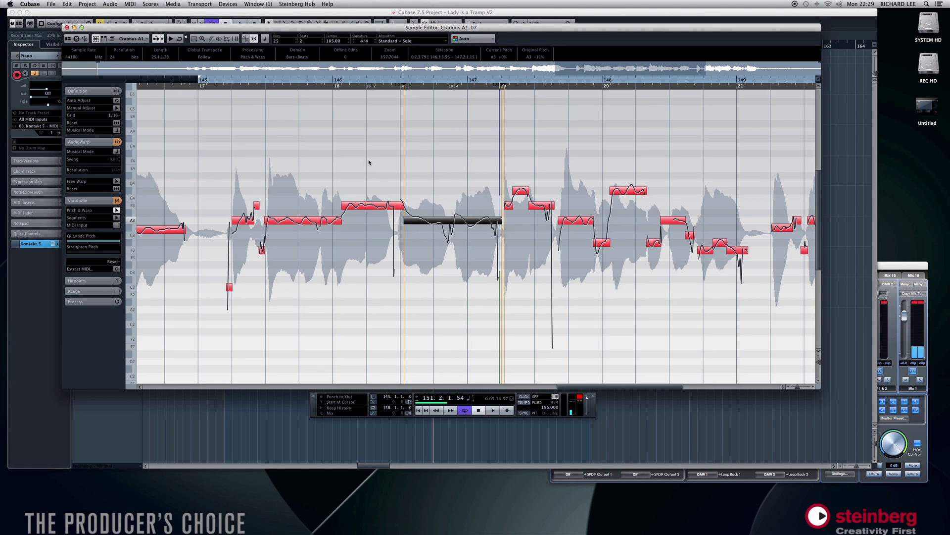
# Play back from bar 145 to audition the stretched note, then deselect it.
pyautogui.click(195, 81)
pyautogui.press('space')
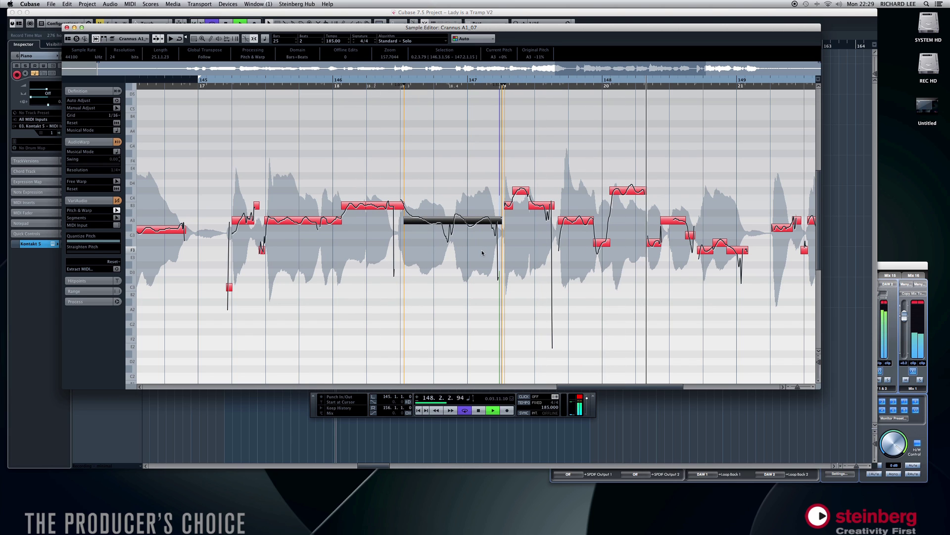
pyautogui.press('space')
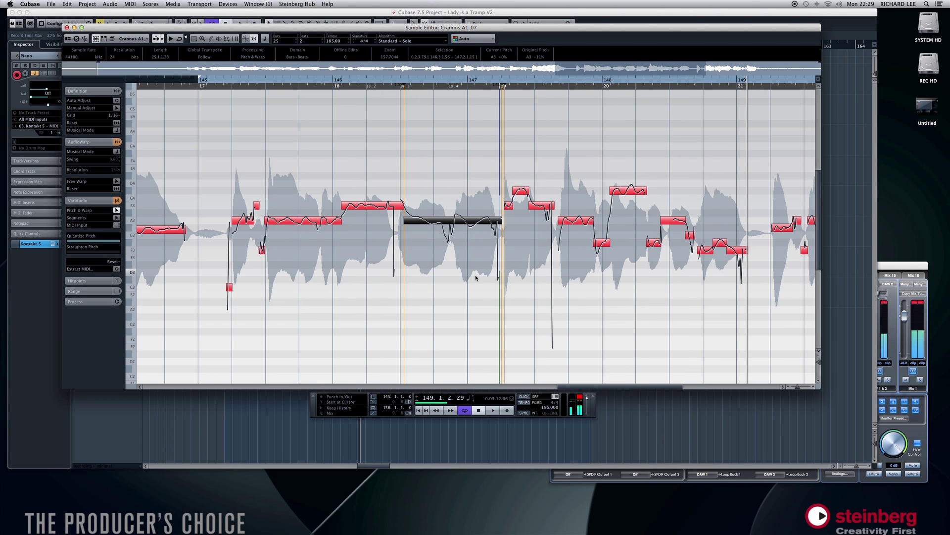
pyautogui.click(441, 300)
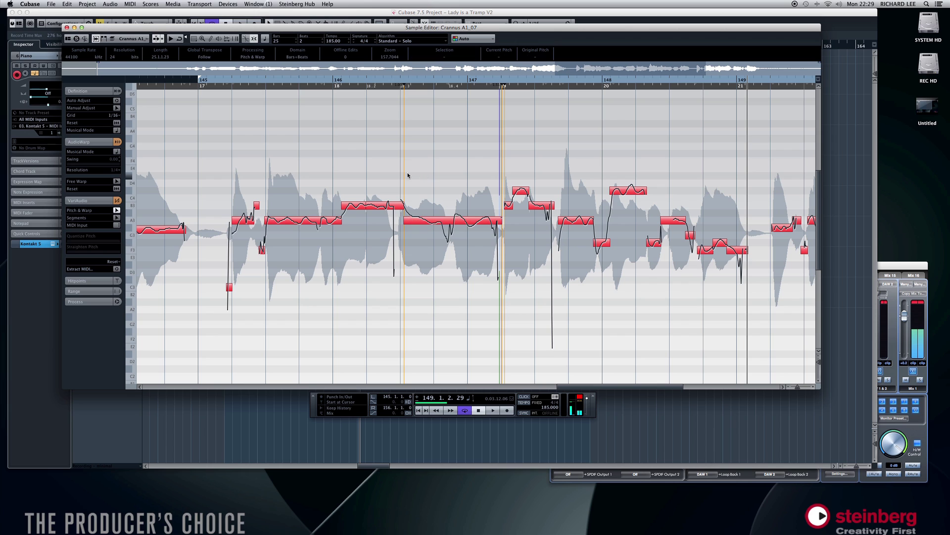